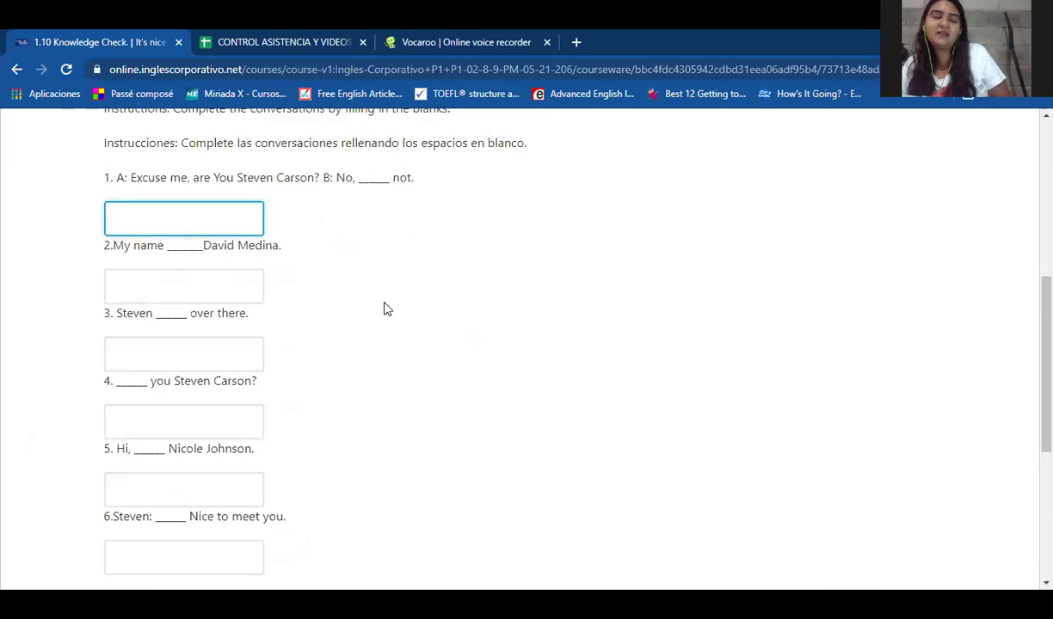
# Answer the first blank, about being Steven Carson, with "I am".
pyautogui.scroll(-1, 497, 326)
pyautogui.scroll(1, 497, 326)
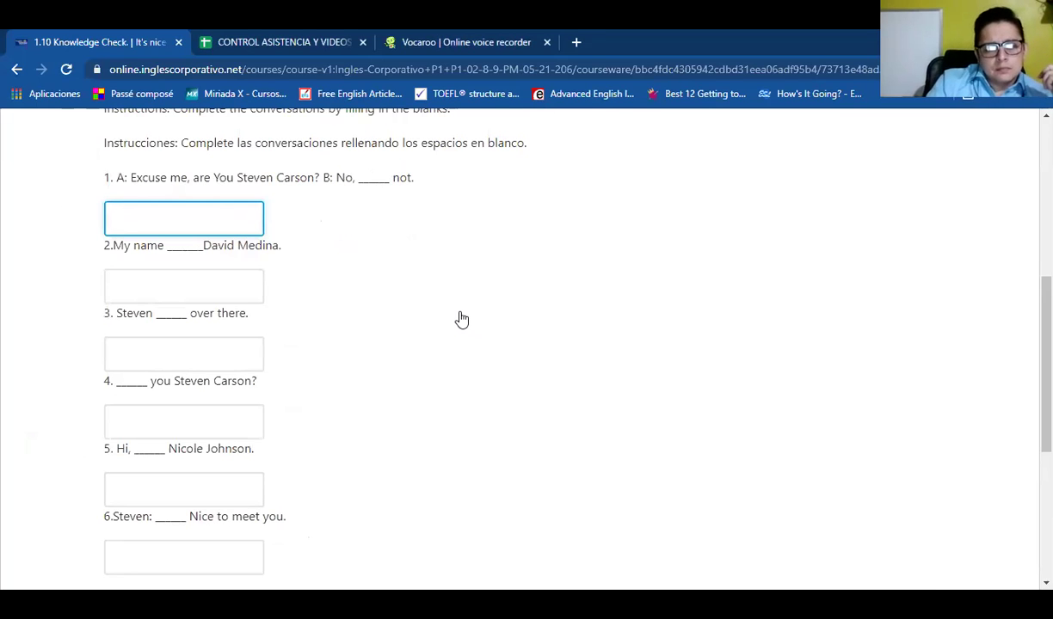
pyautogui.write('I m')
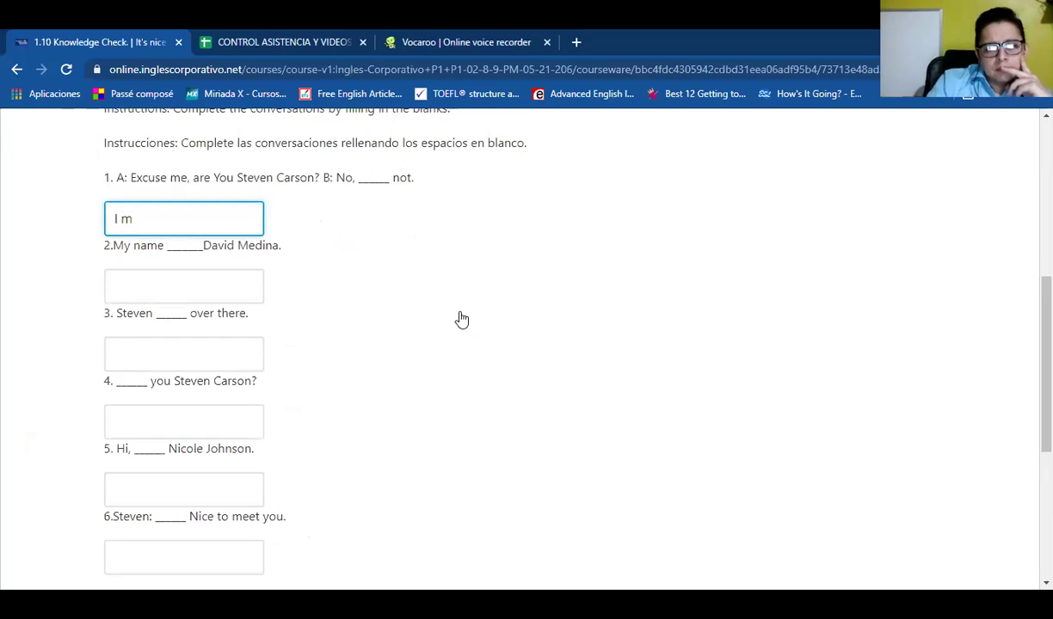
pyautogui.press('BackSpace')
pyautogui.write('am')
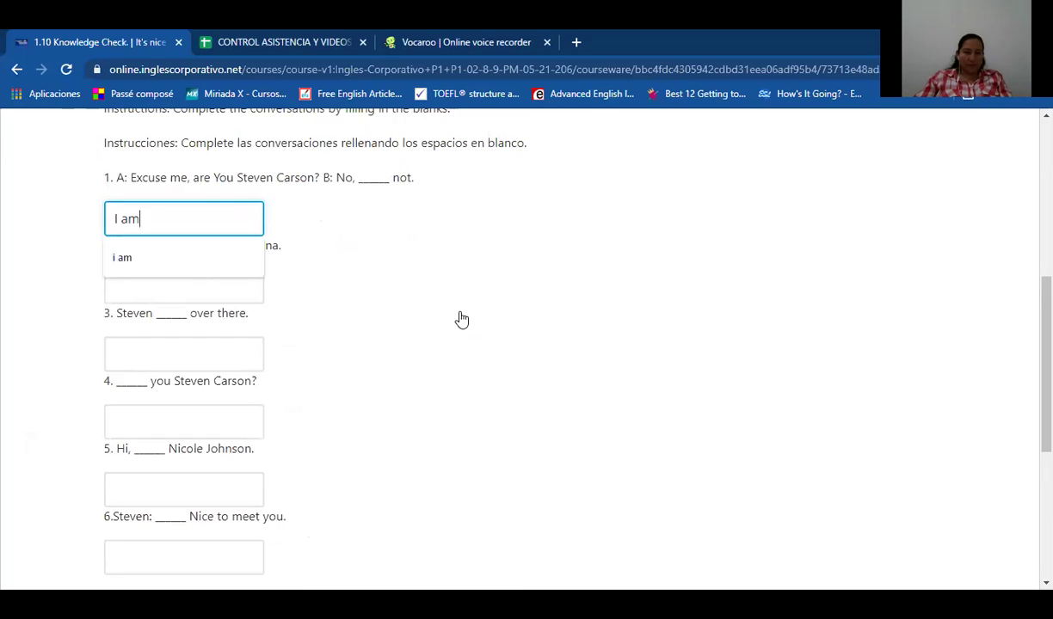
pyautogui.press('Tab')
pyautogui.press('Tab')
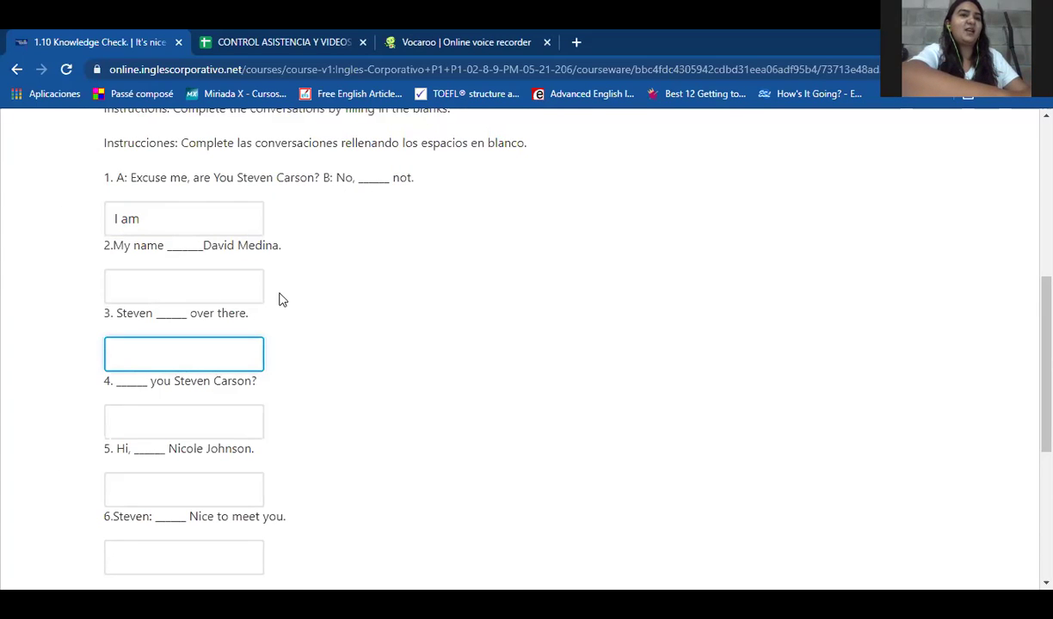
# Fill the second blank ("My name") and the third blank ("over there") with "is".
pyautogui.click(246, 289)
pyautogui.click(204, 325)
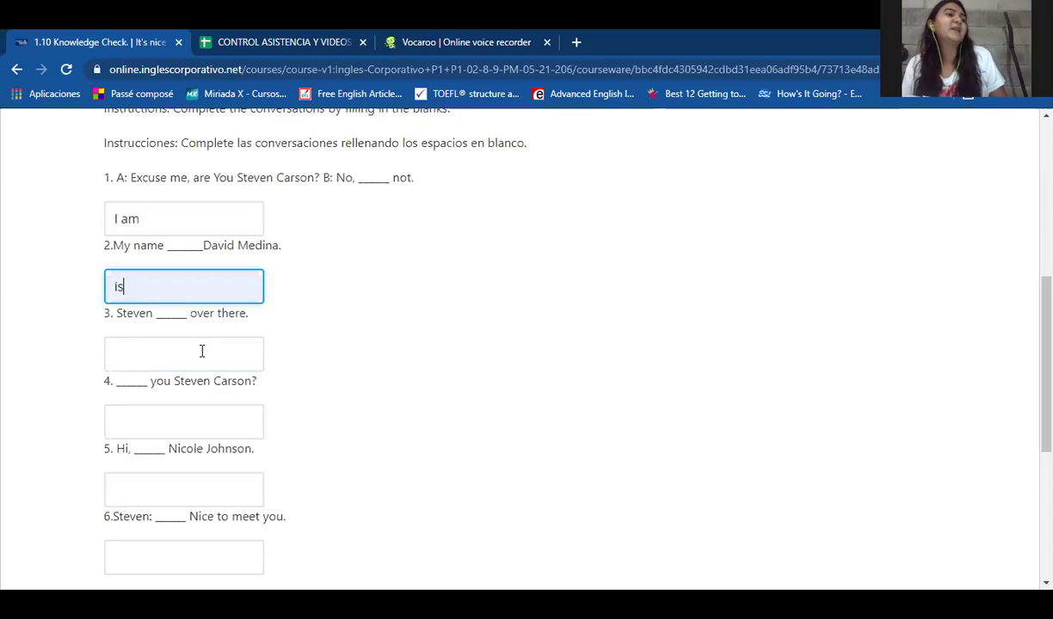
pyautogui.click(202, 351)
pyautogui.click(167, 391)
pyautogui.click(268, 362)
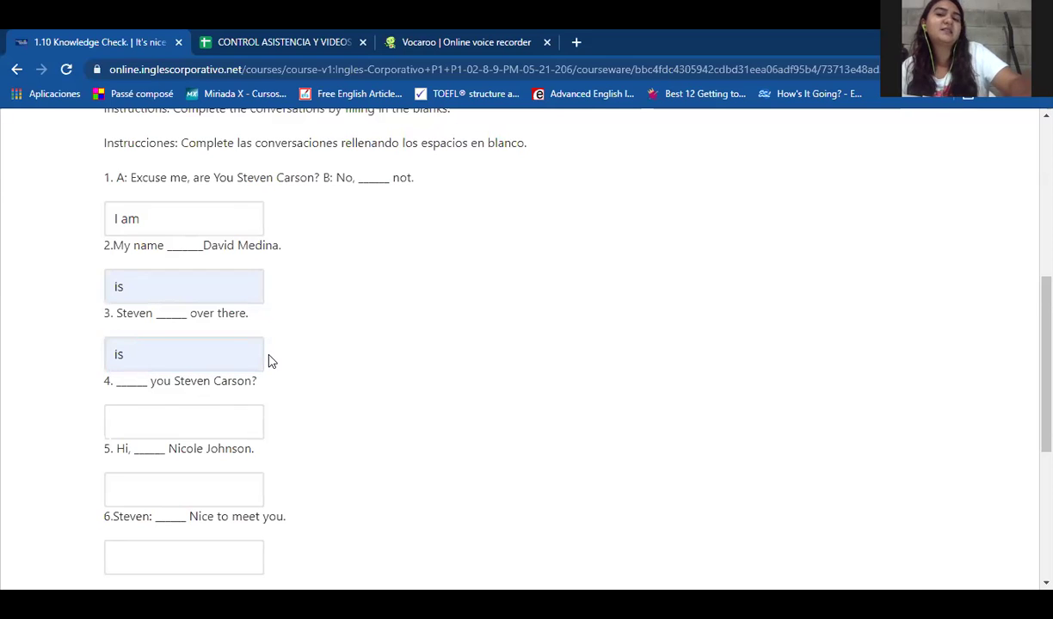
# Fill the fourth blank, before "you Steven Carson?", with the suggested answer "Are".
pyautogui.scroll(-1, 268, 361)
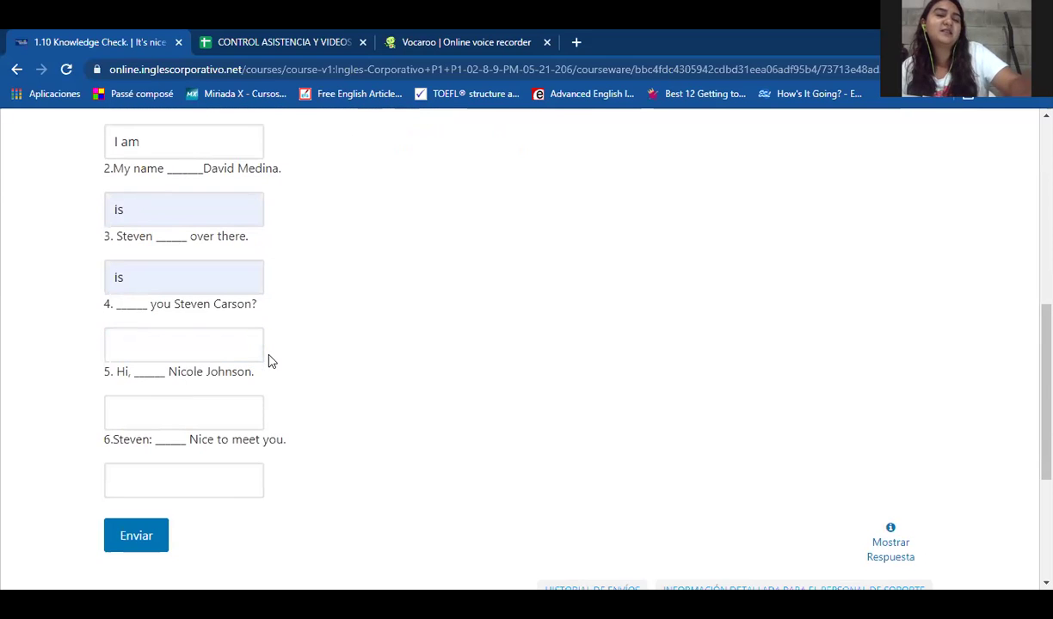
pyautogui.click(180, 349)
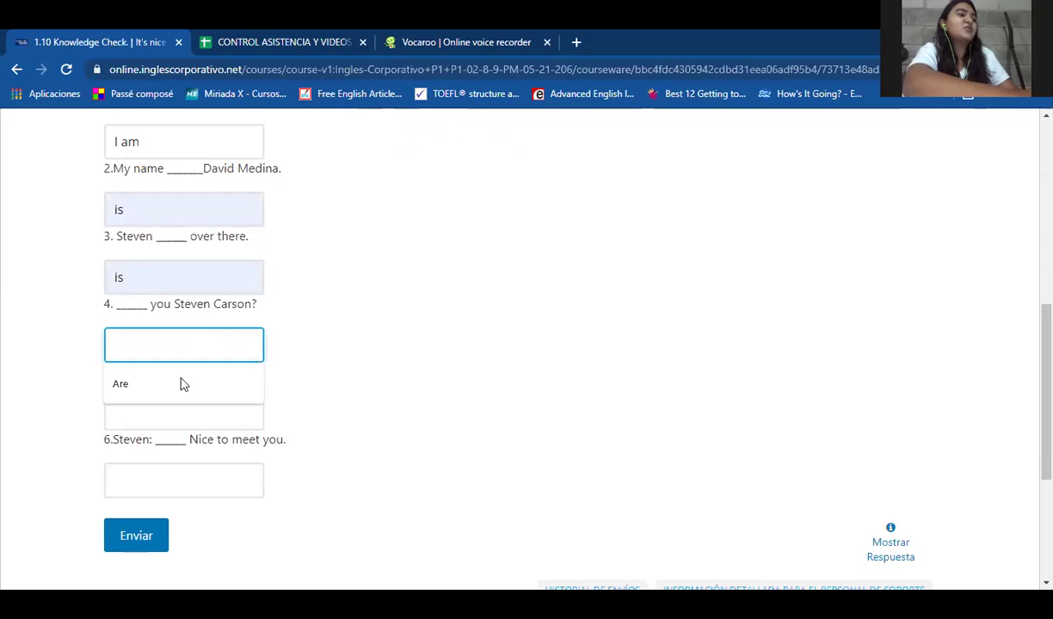
pyautogui.press('Down')
pyautogui.press('Return')
pyautogui.click(301, 333)
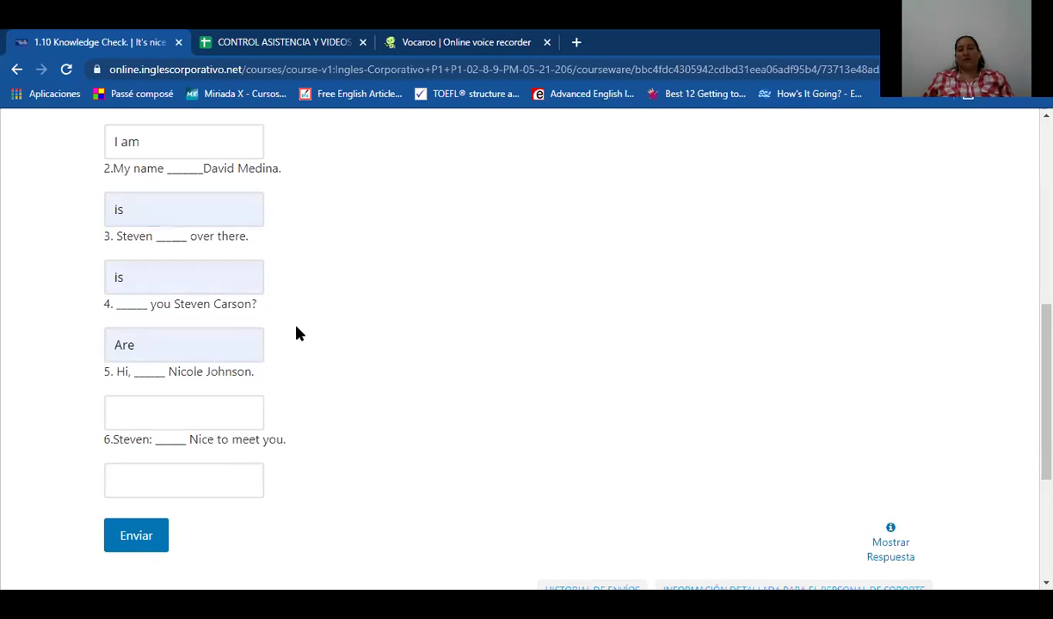
# Fill the fifth blank, before "Nicole Johnson", with "I'm", using a straight apostrophe instead of the accent mark.
pyautogui.click(189, 416)
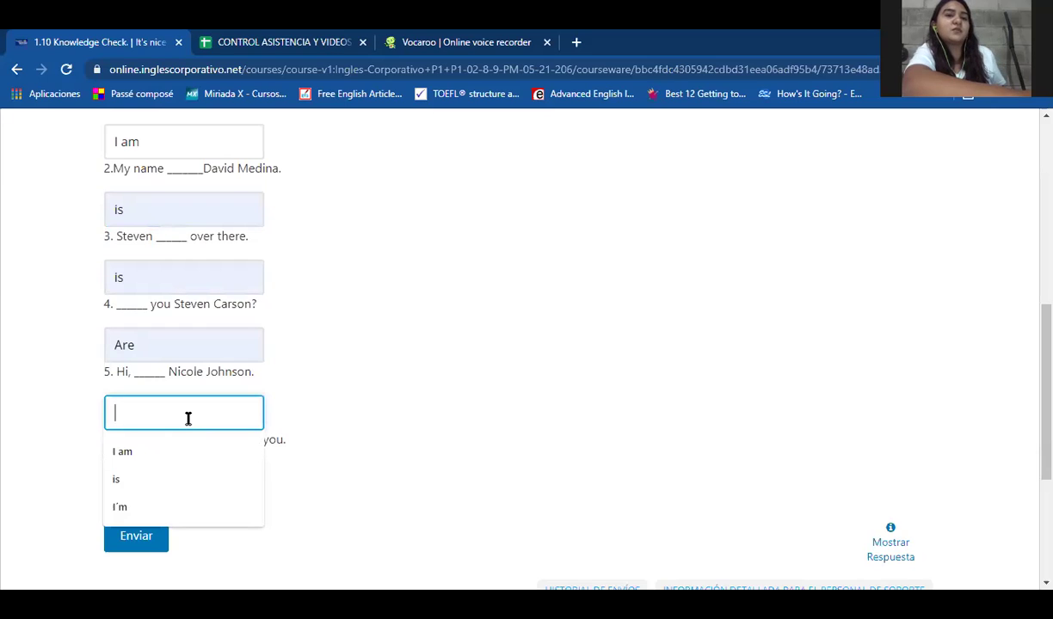
pyautogui.press('Down')
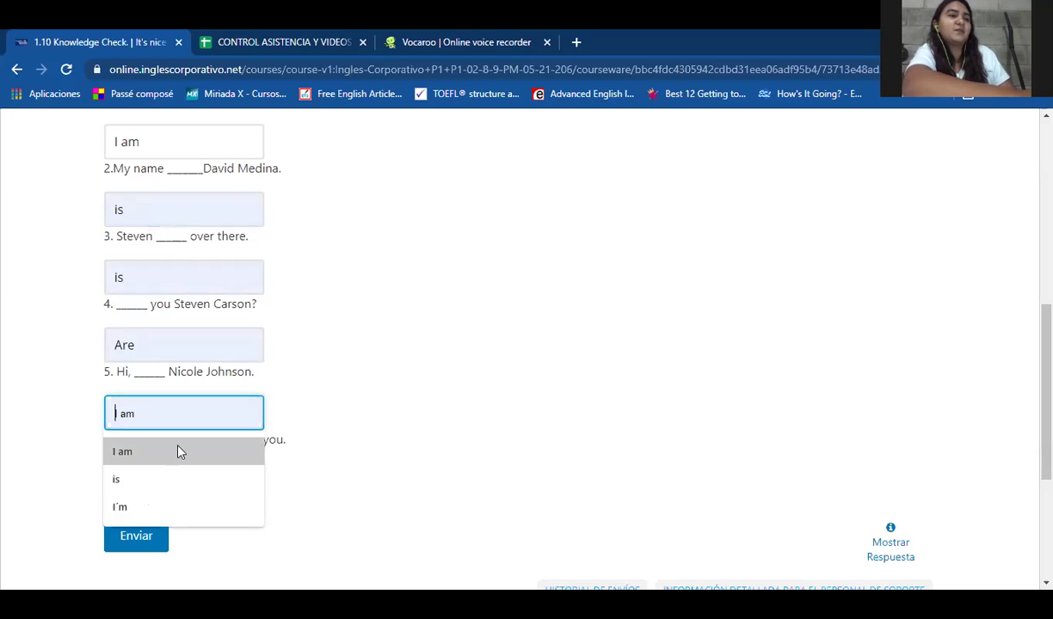
pyautogui.press('Down')
pyautogui.click(192, 417)
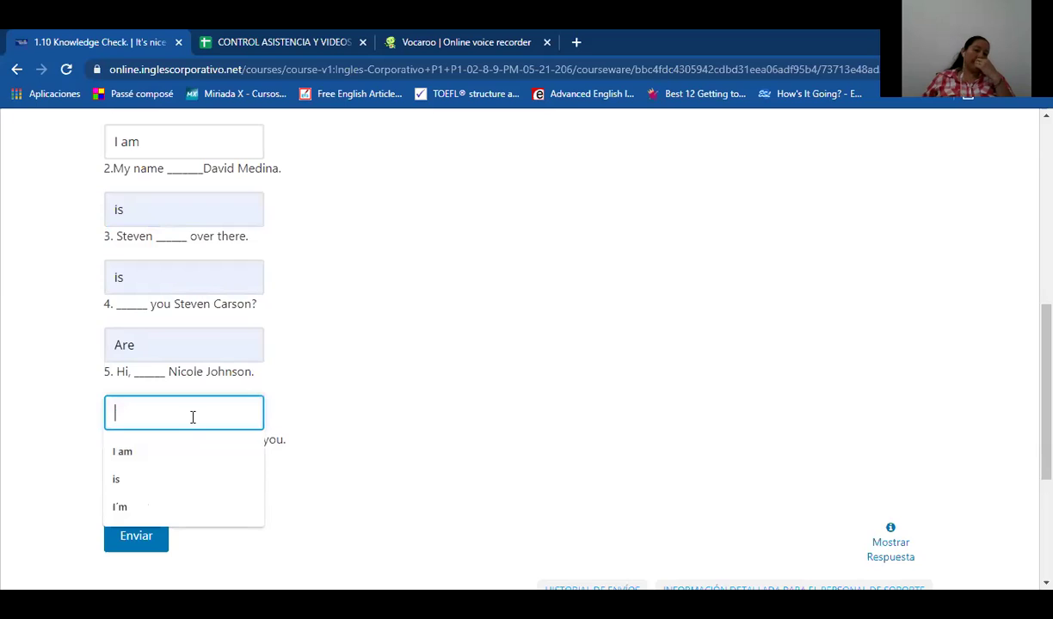
pyautogui.press('Down')
pyautogui.press('Down')
pyautogui.press('Down')
pyautogui.press('Return')
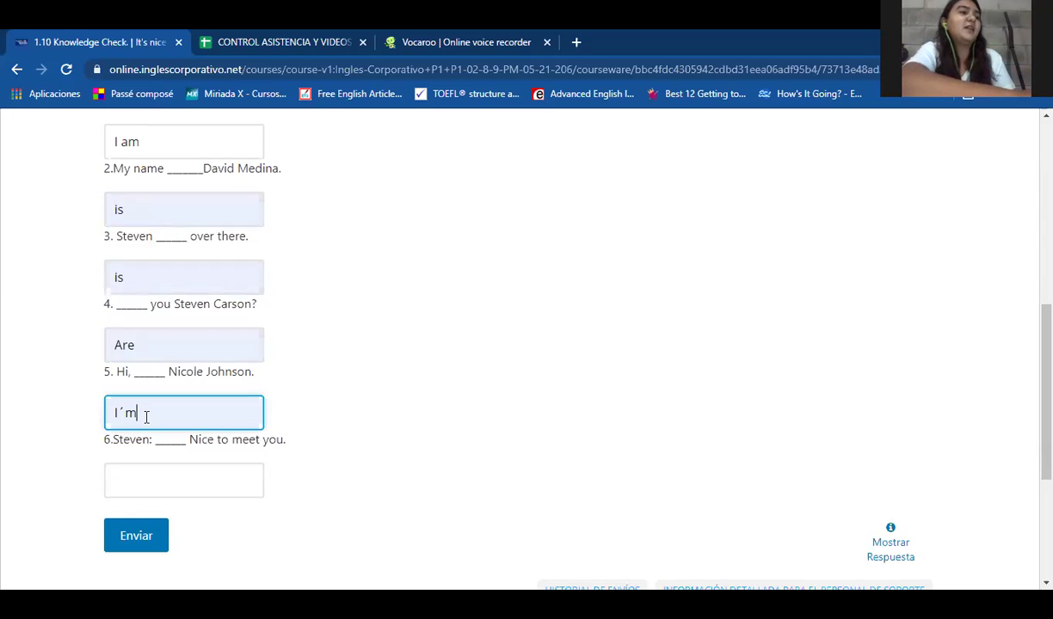
pyautogui.press('Left')
pyautogui.press('BackSpace')
pyautogui.write("'")
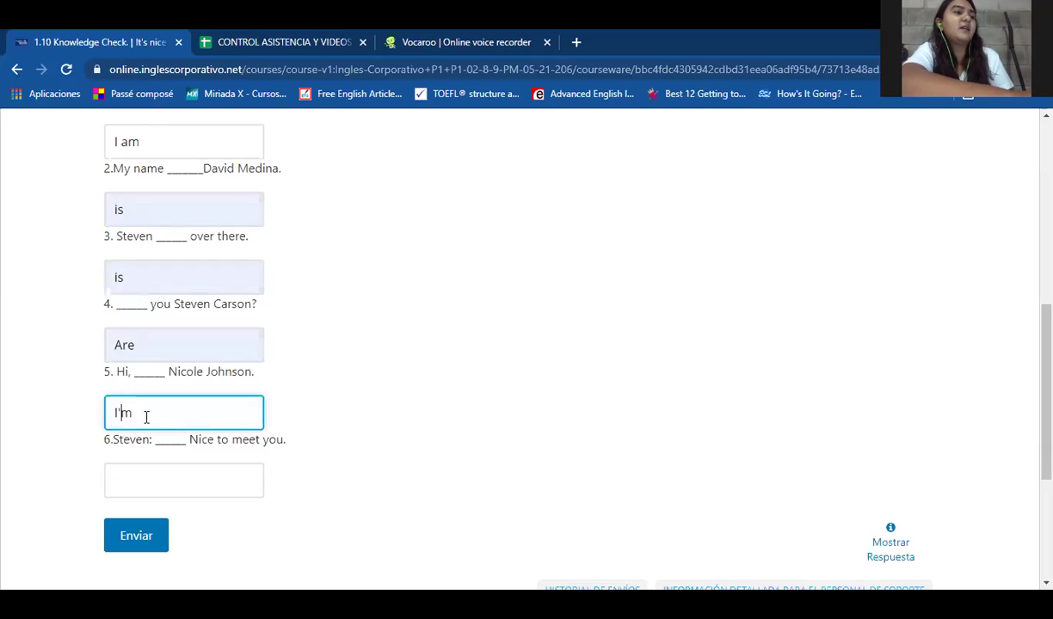
pyautogui.click(284, 388)
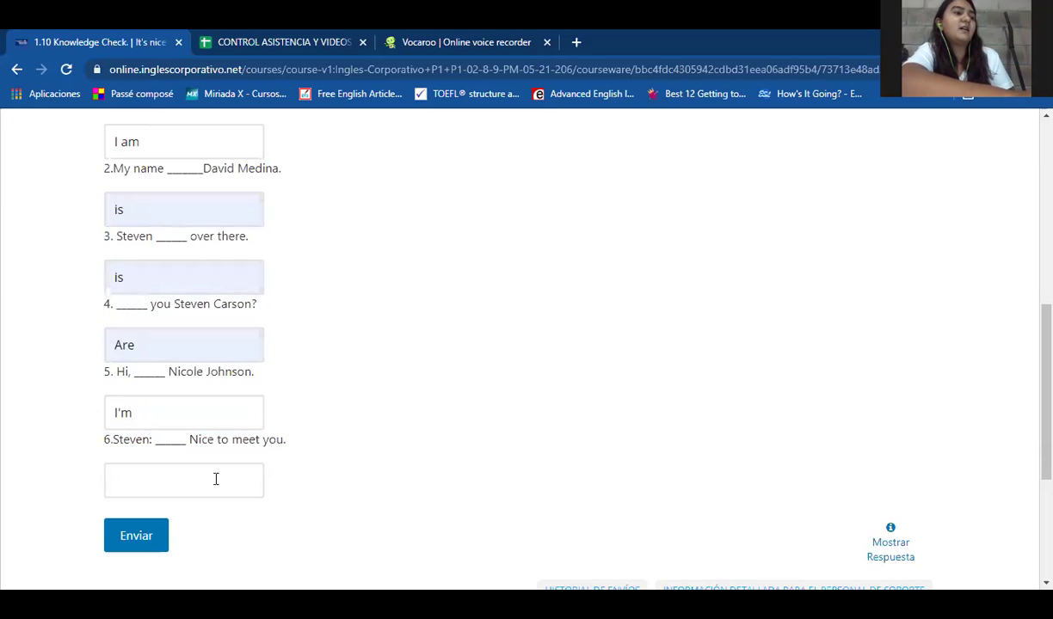
# Fill the sixth blank, before "Nice to meet you", with "It is".
pyautogui.click(172, 409)
pyautogui.moveTo(99, 403); pyautogui.dragTo(272, 414)
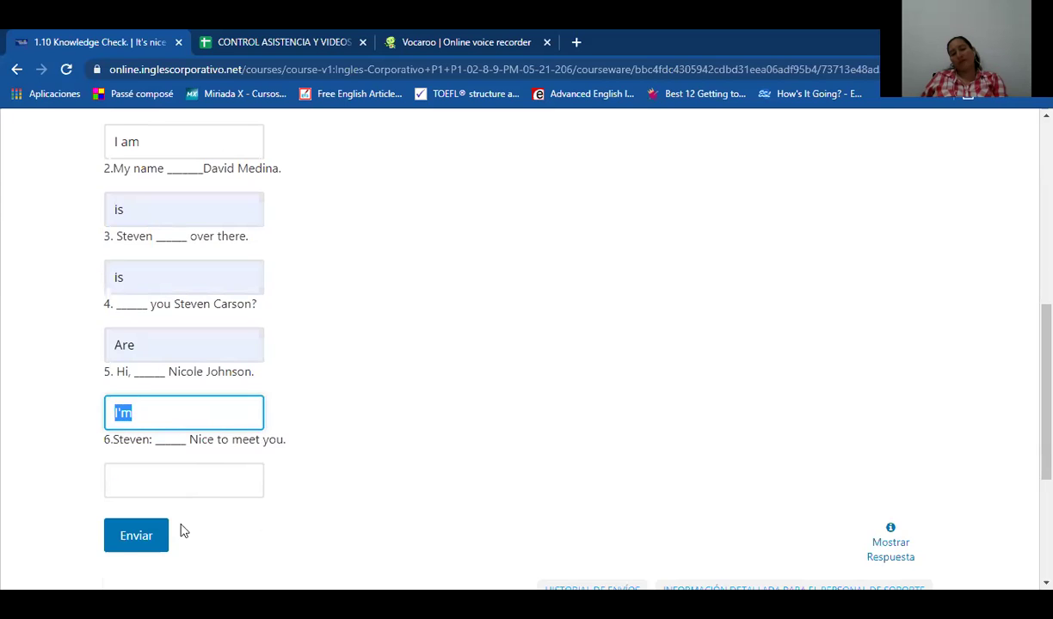
pyautogui.click(182, 481)
pyautogui.press('Return')
pyautogui.click(308, 426)
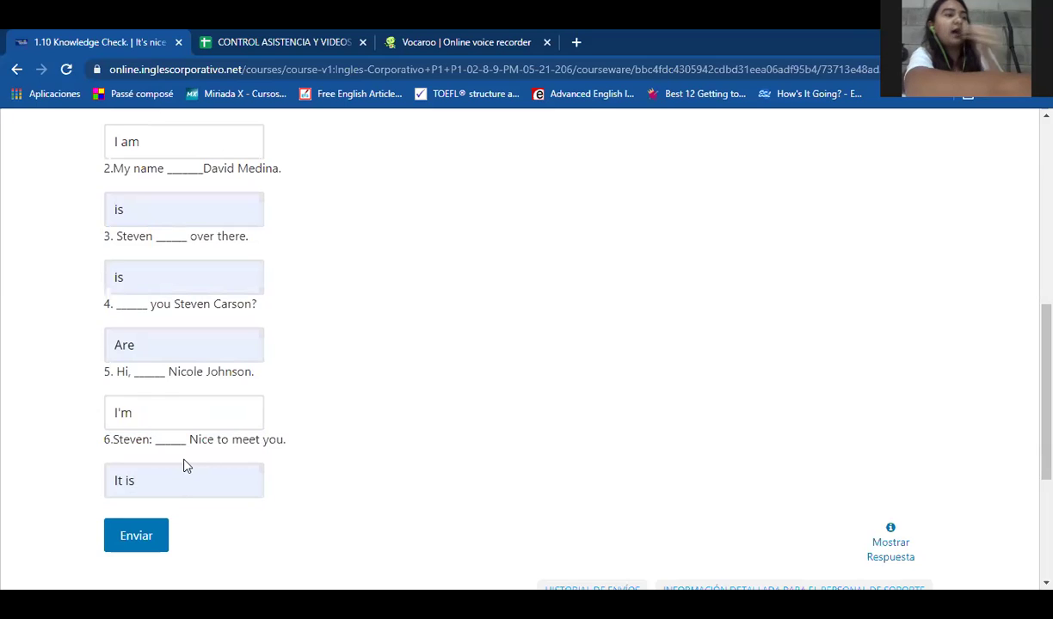
# Replace the fifth blank's answer with "my".
pyautogui.click(172, 408)
pyautogui.hotkey('ctrl', 'a')
pyautogui.write('my')
pyautogui.click(289, 357)
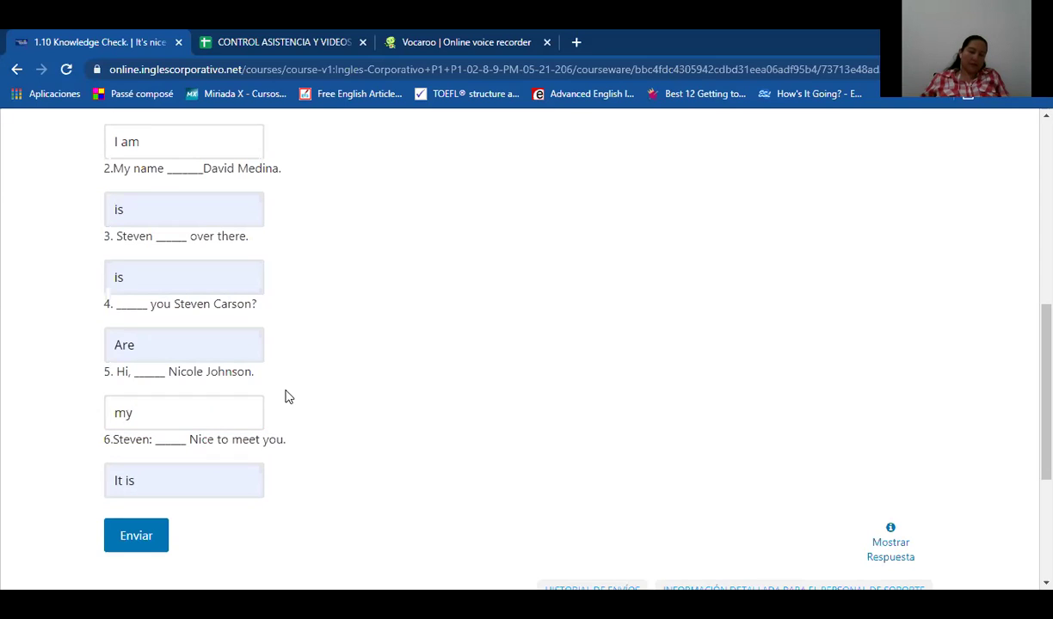
# Change the fifth blank's answer back to "I'm" and submit the knowledge check for grading.
pyautogui.click(157, 416)
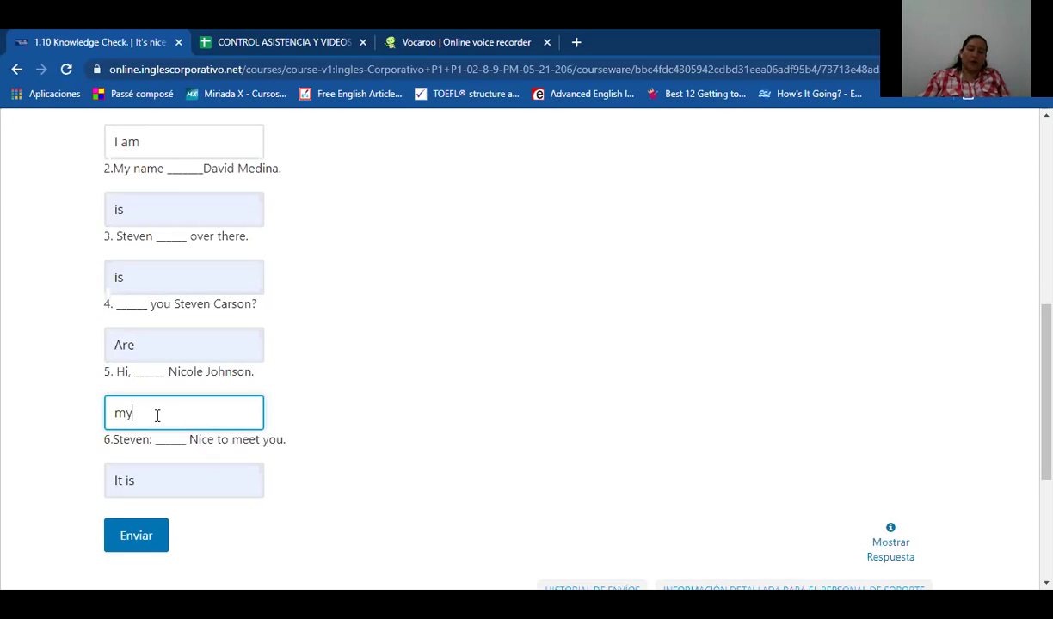
pyautogui.press('BackSpace')
pyautogui.press('BackSpace')
pyautogui.write("I'm")
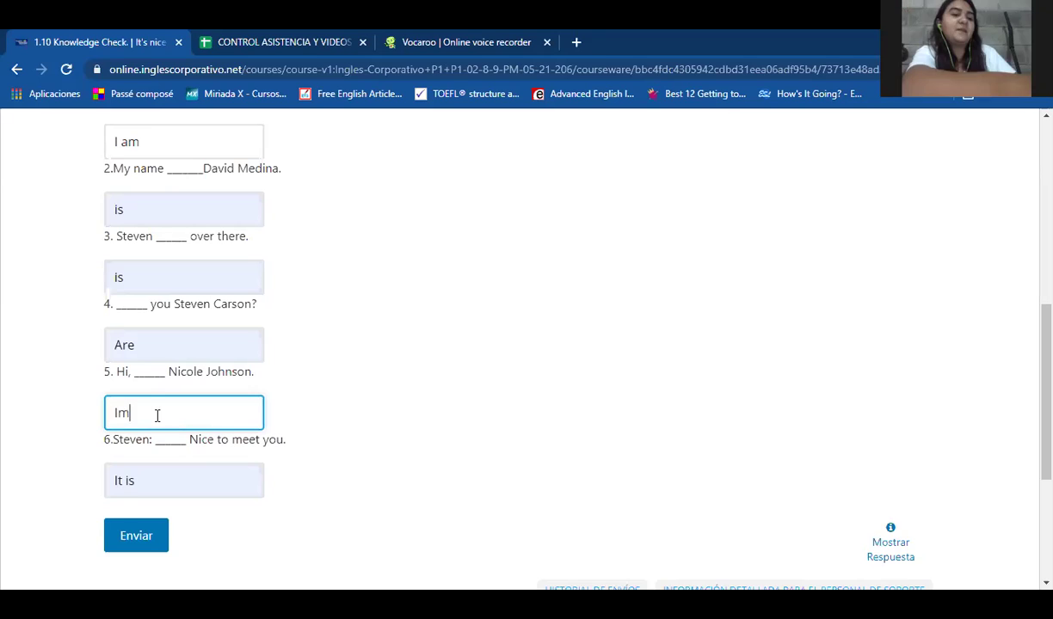
pyautogui.press('BackSpace')
pyautogui.press('BackSpace')
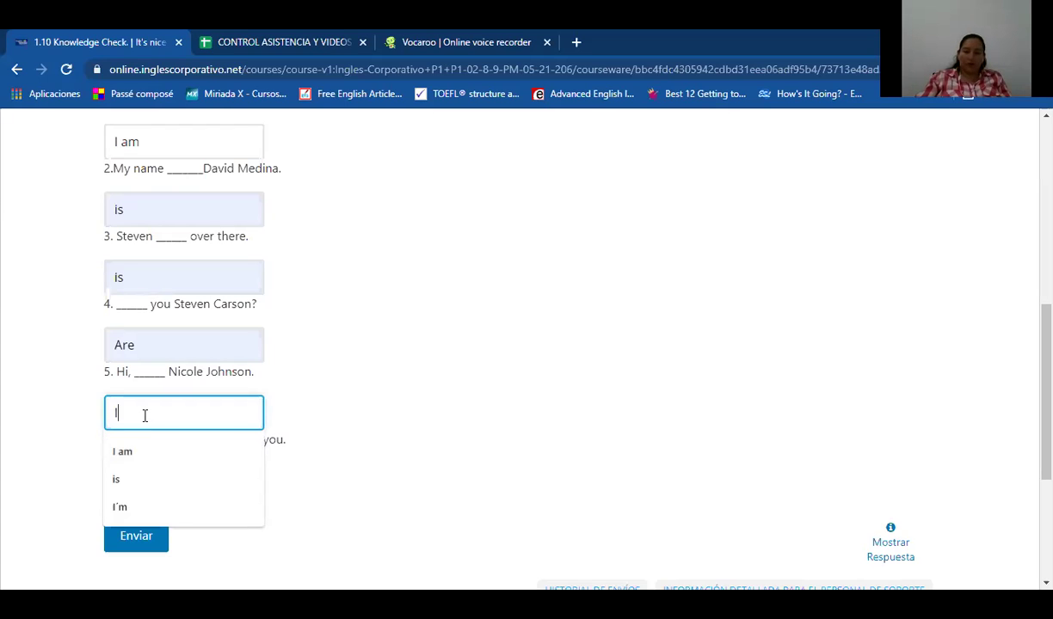
pyautogui.write("'m")
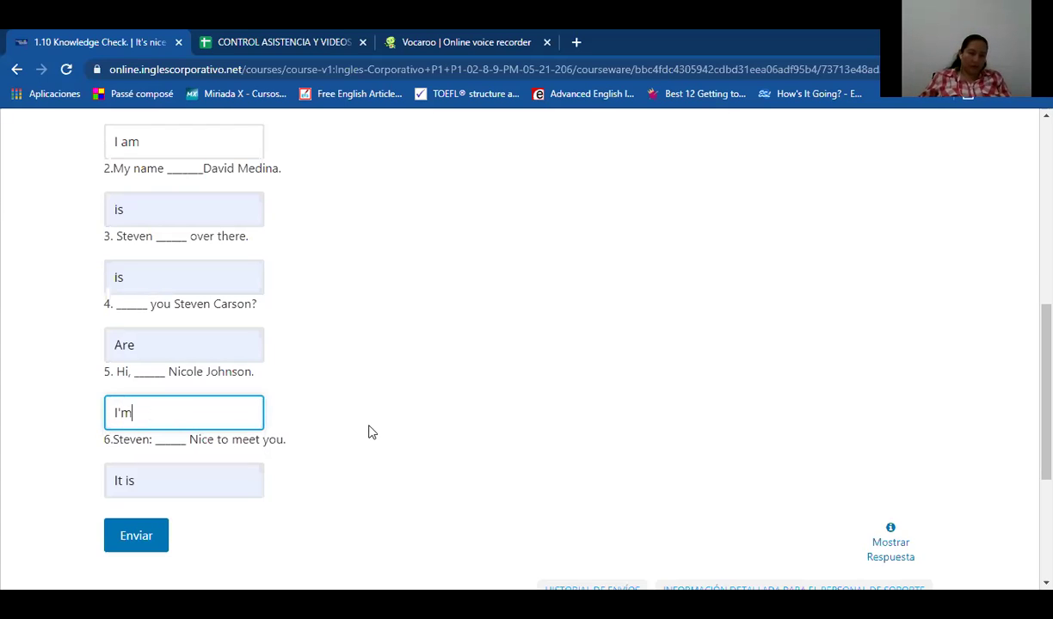
pyautogui.click(204, 530)
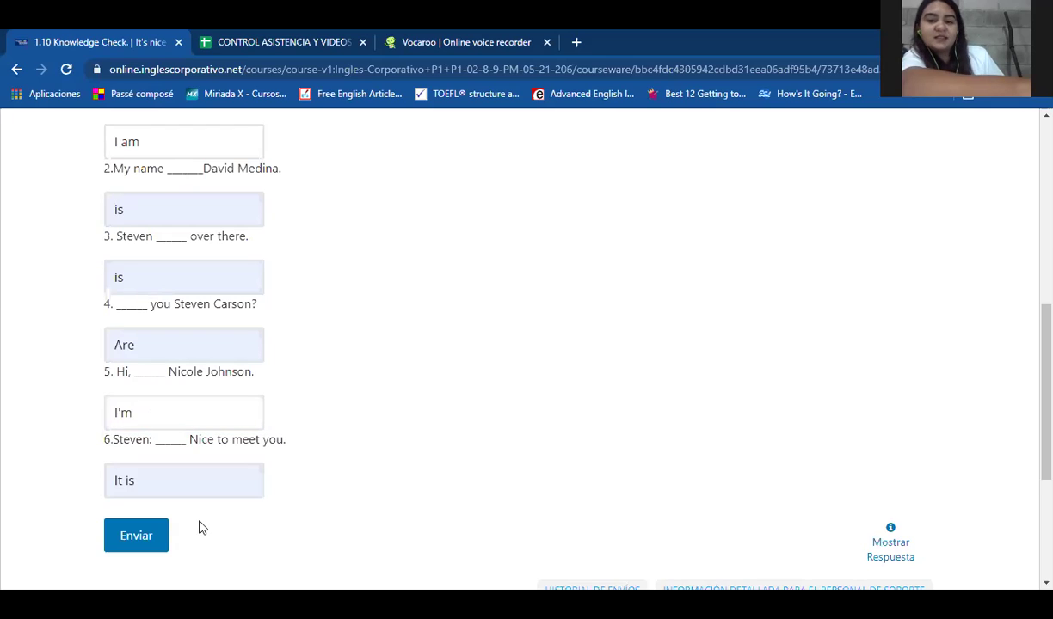
pyautogui.click(151, 538)
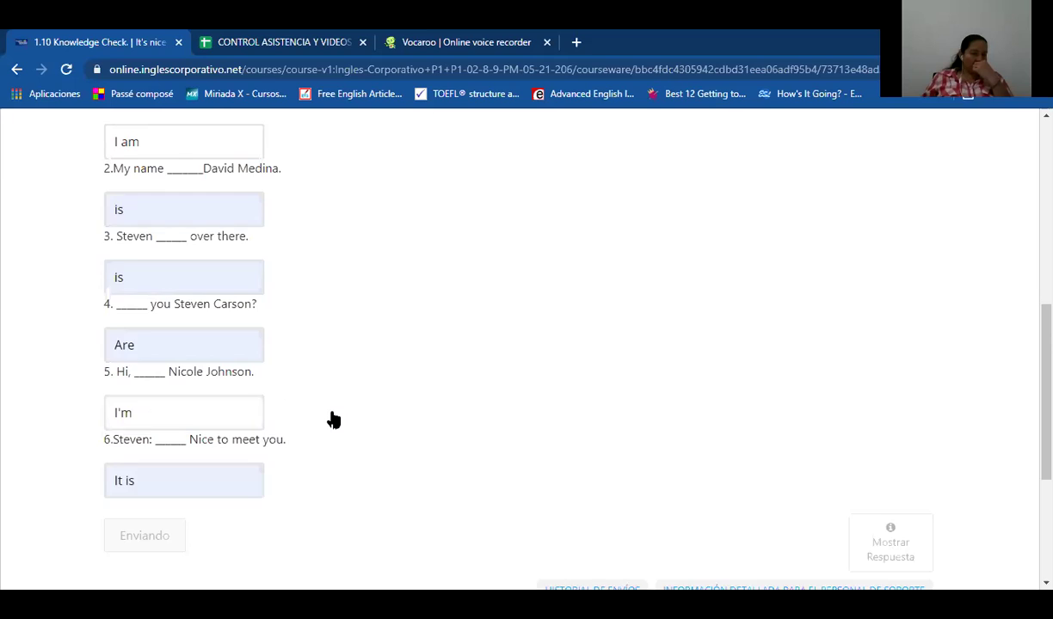
pyautogui.scroll(1, 357, 396)
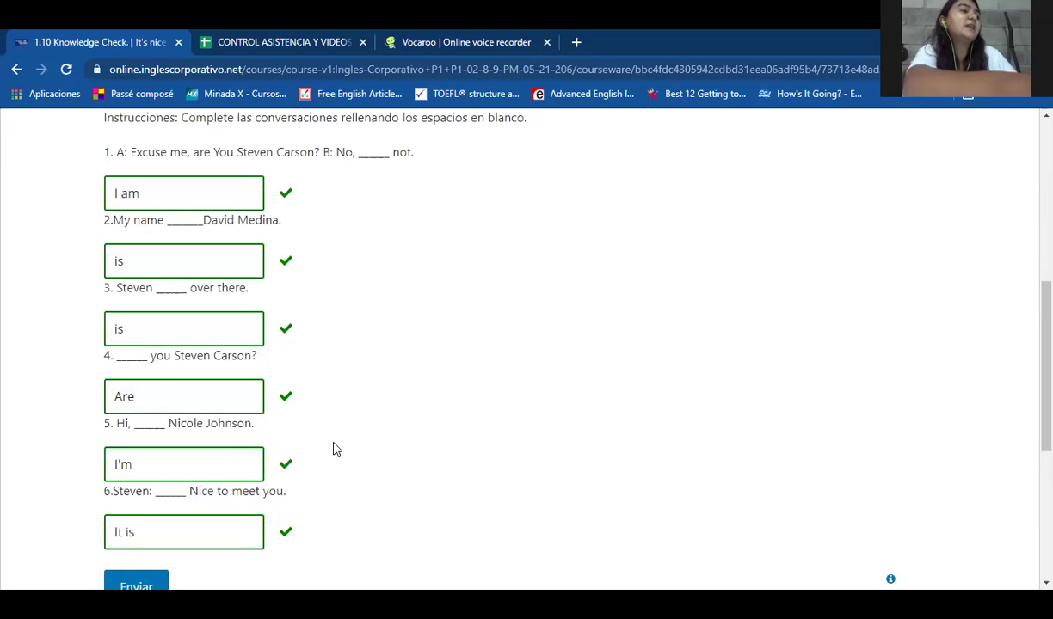
# Rewrite the fifth answer as "I´m" with an accent mark in place of the apostrophe.
pyautogui.click(202, 469)
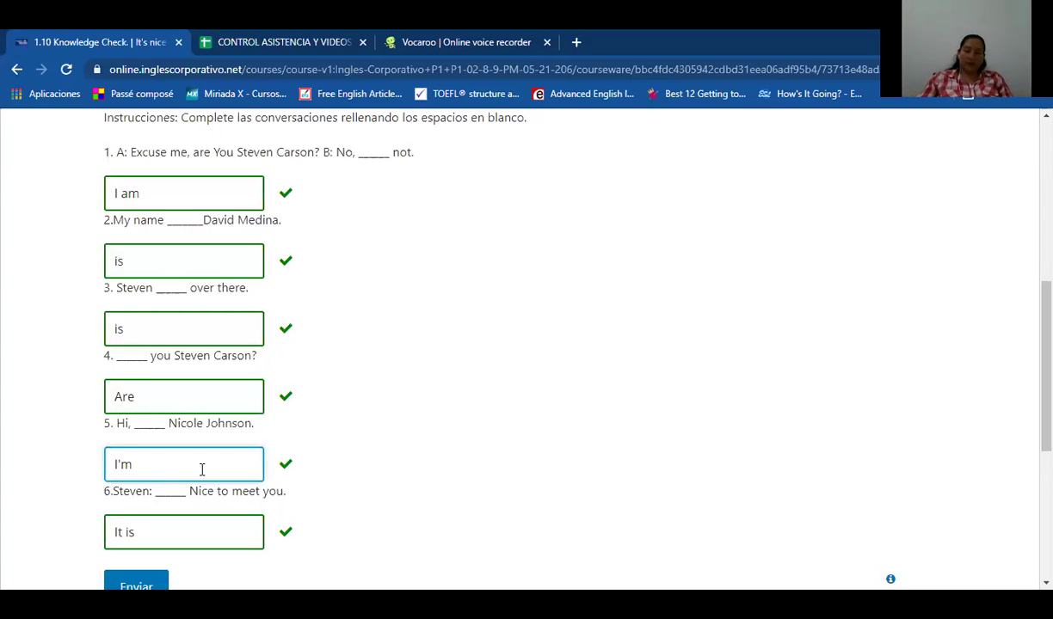
pyautogui.press('BackSpace')
pyautogui.press('BackSpace')
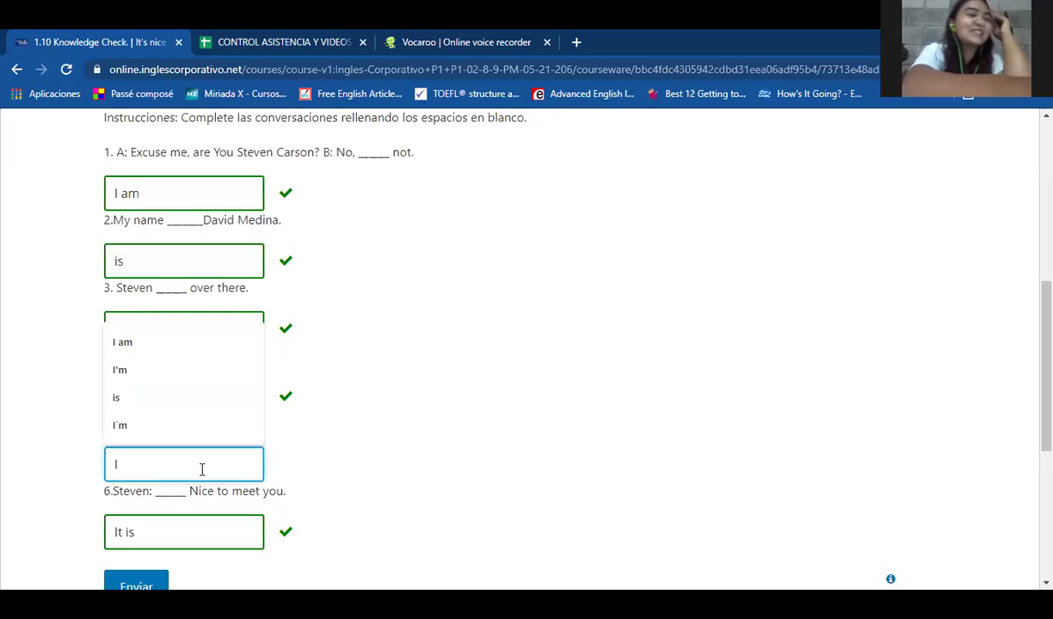
pyautogui.write('´m')
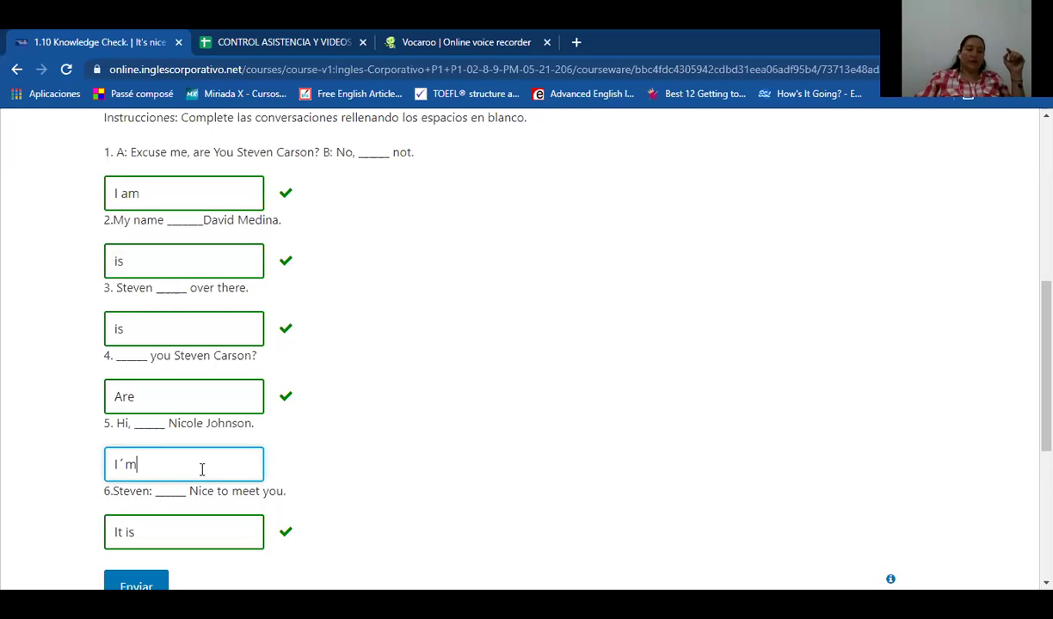
# Correct the fifth answer to "I'm" with a straight apostrophe and resubmit the knowledge check.
pyautogui.press('BackSpace')
pyautogui.press('BackSpace')
pyautogui.write("'")
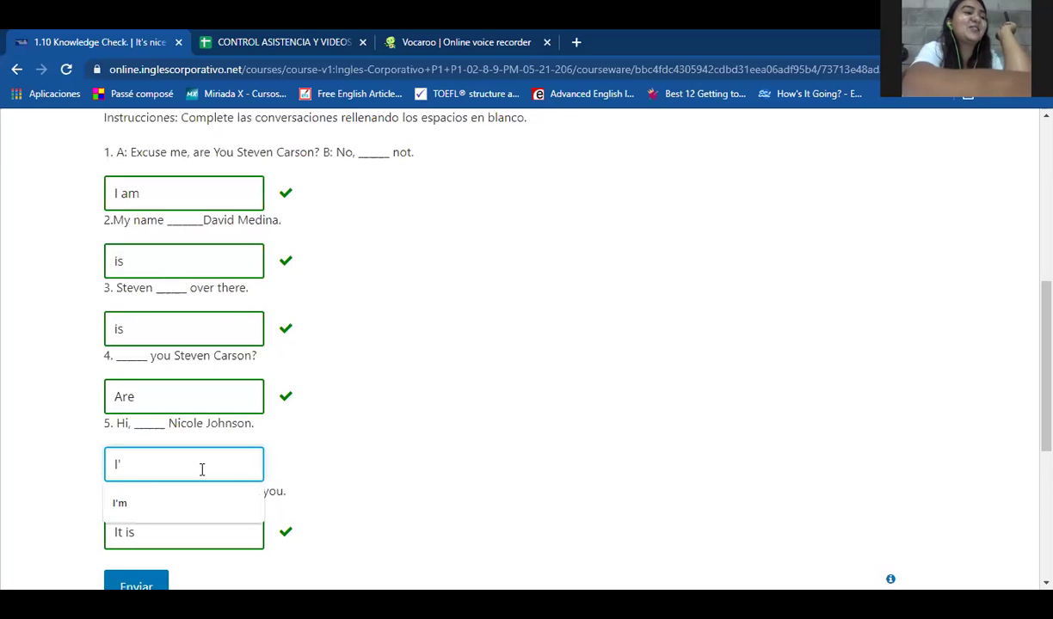
pyautogui.click(172, 503)
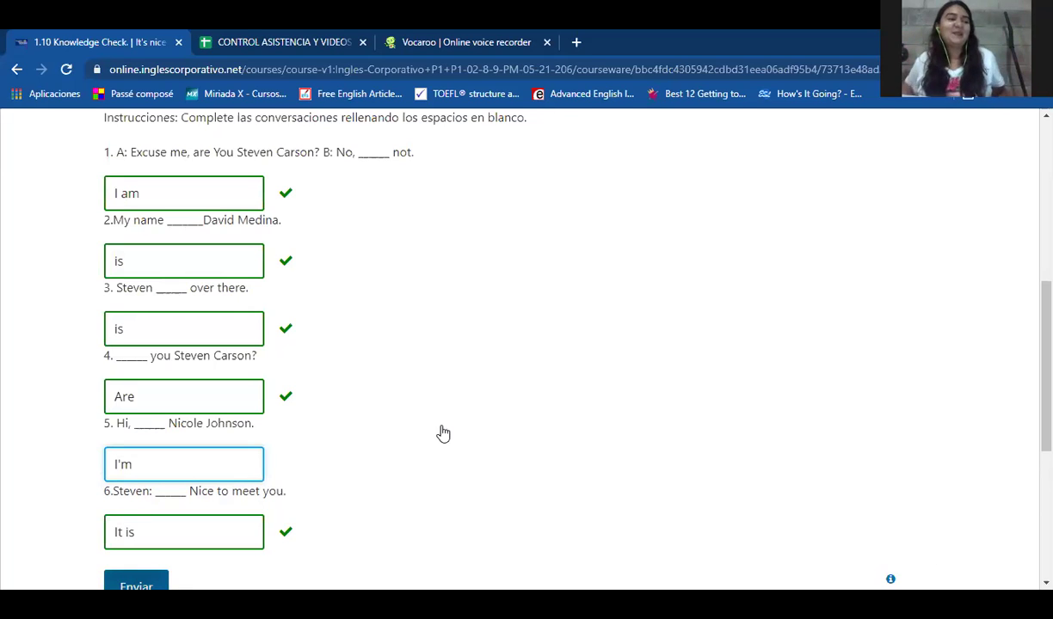
pyautogui.press('Return')
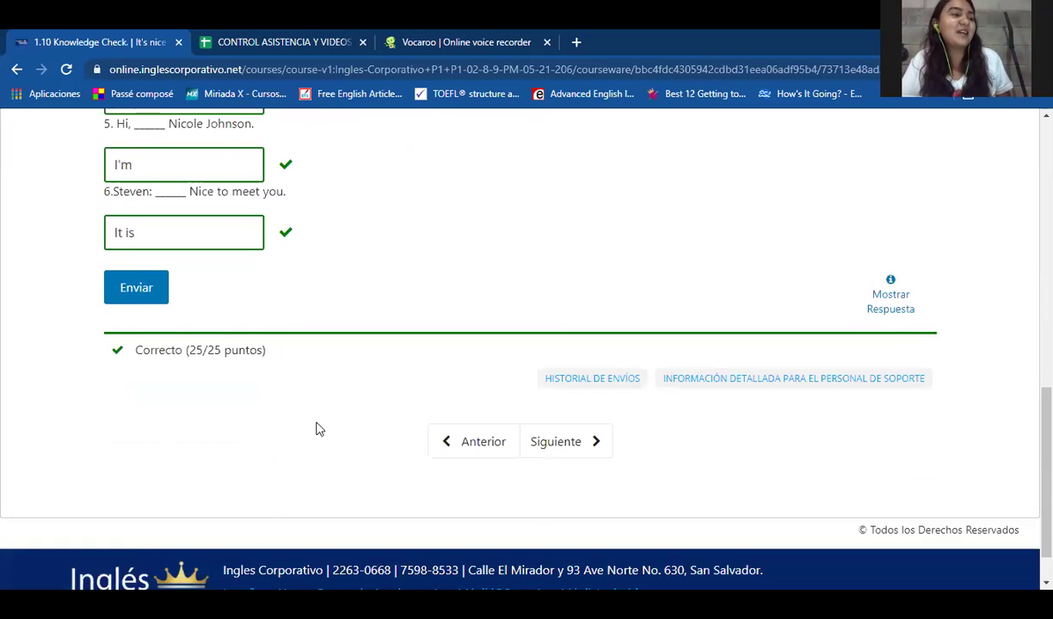
# Review the graded answers and the score throughout the knowledge check page.
pyautogui.scroll(2, 317, 429)
pyautogui.scroll(2, 318, 430)
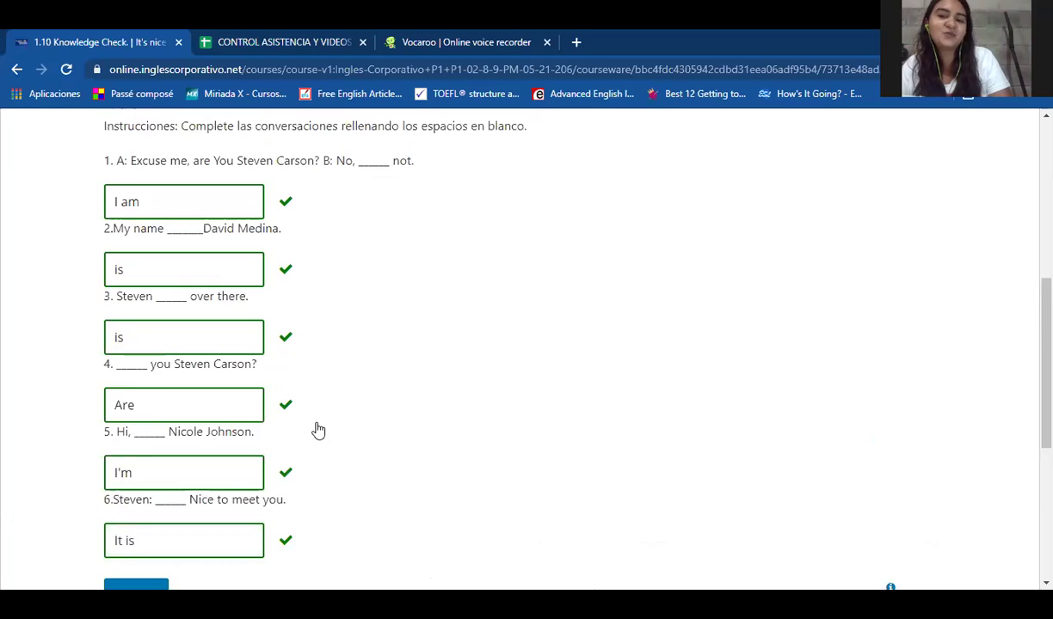
pyautogui.scroll(-1, 319, 430)
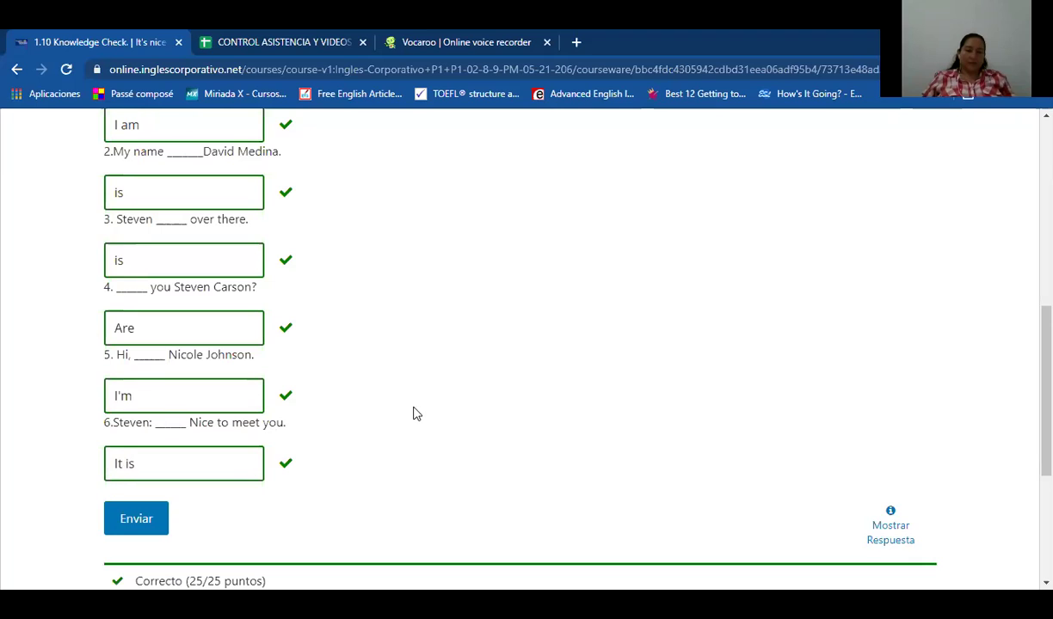
pyautogui.scroll(1, 386, 416)
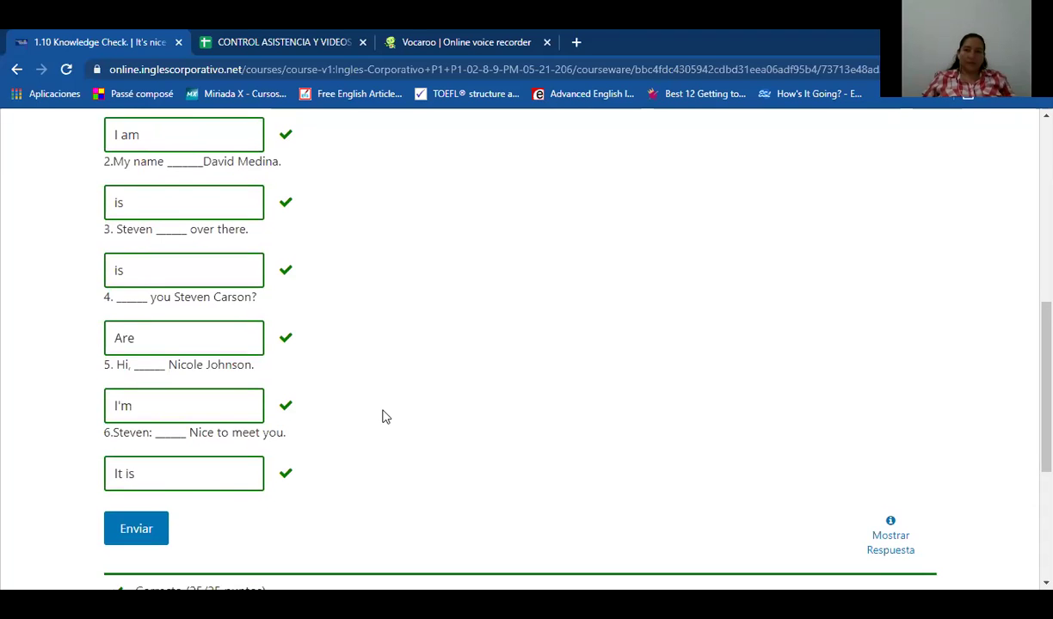
pyautogui.scroll(2, 385, 416)
pyautogui.scroll(-1, 385, 416)
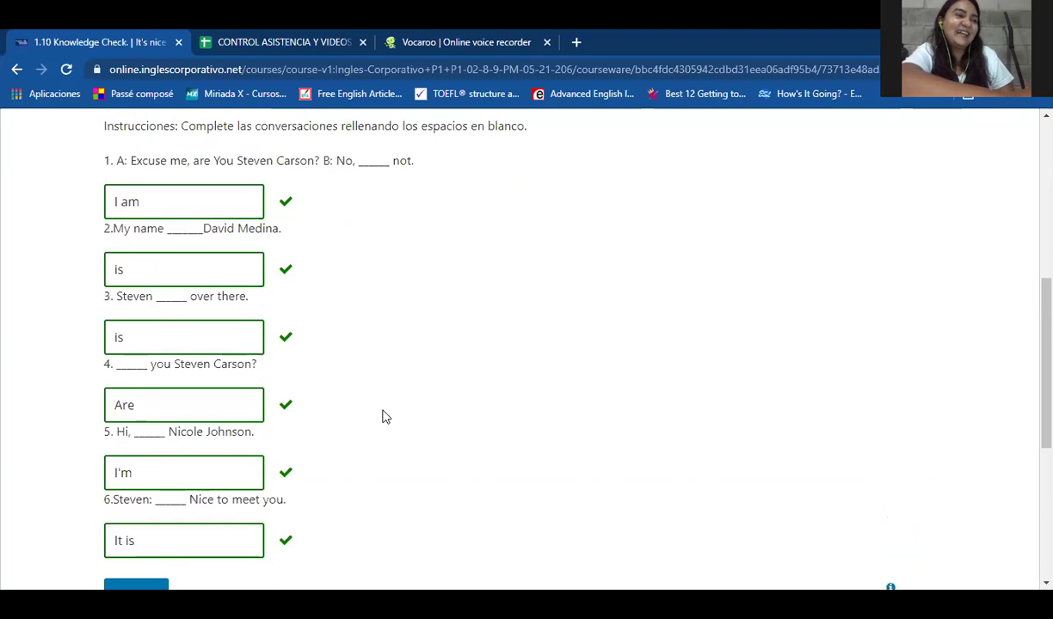
pyautogui.scroll(-2, 385, 417)
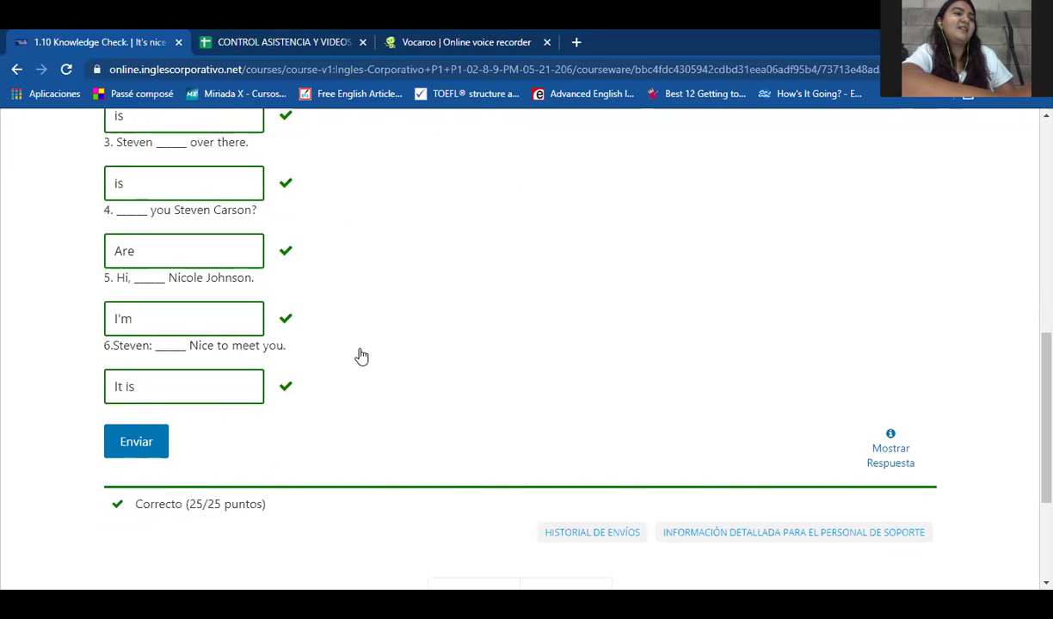
pyautogui.scroll(4, 361, 356)
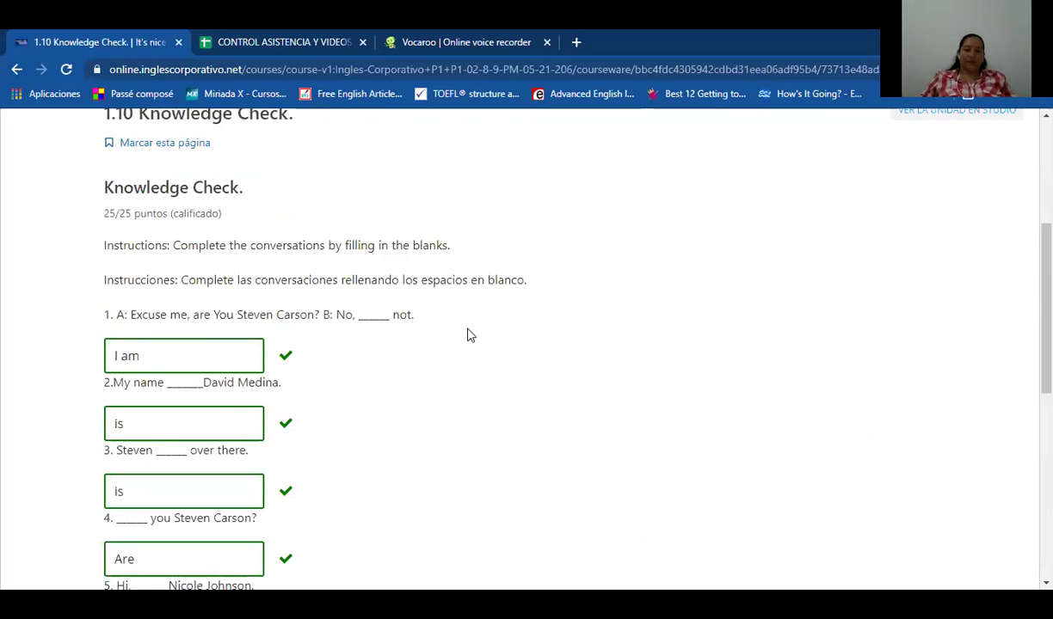
pyautogui.scroll(-2, 466, 334)
pyautogui.scroll(-4, 602, 525)
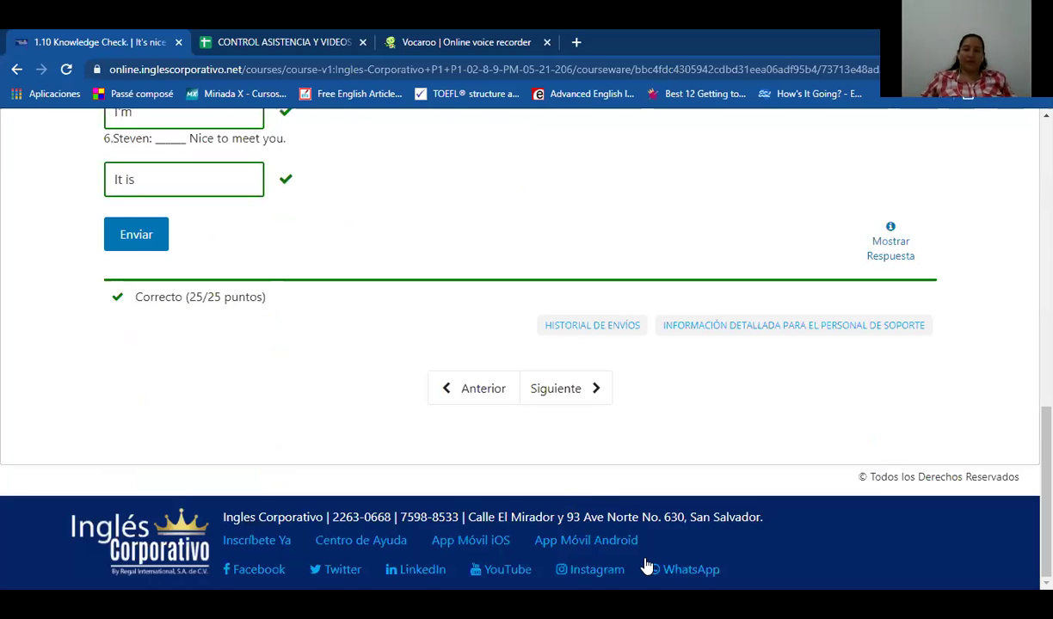